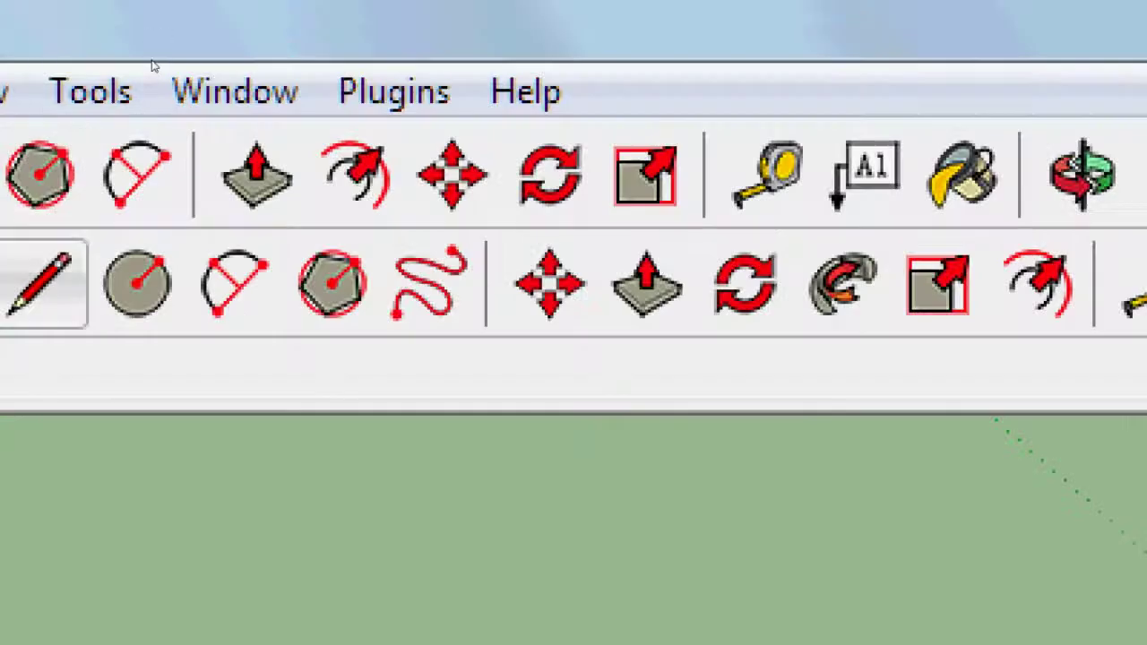
Step: Point out the Eraser, Select and Push/Pull tools, then orbit the house to a new angle
left_click(91, 71)
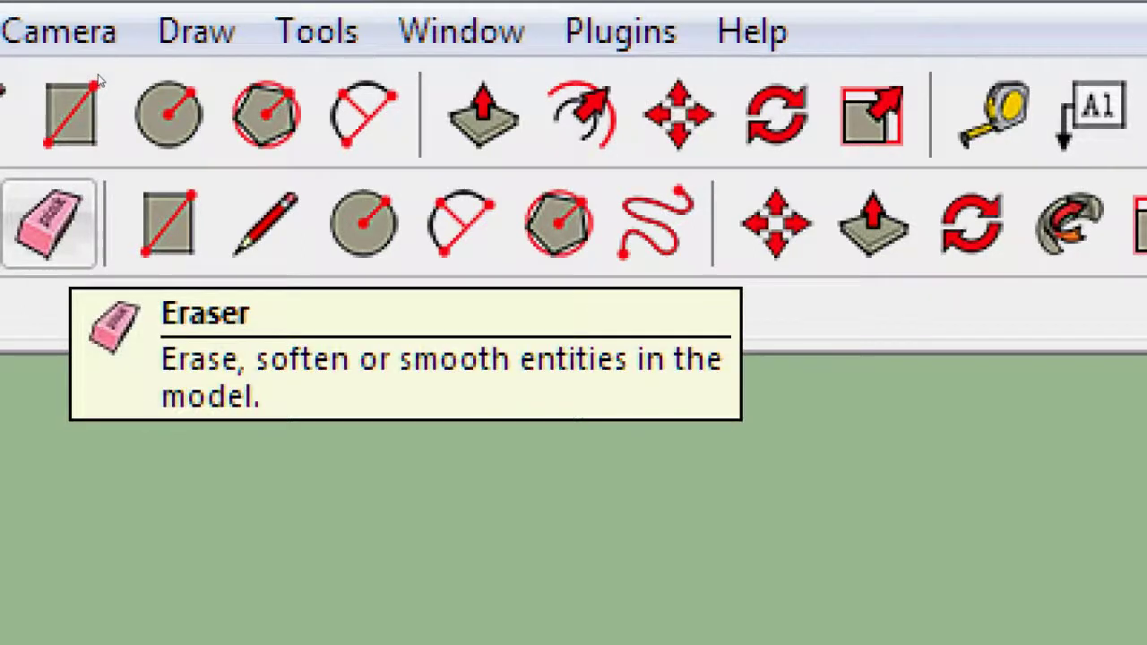
key("space")
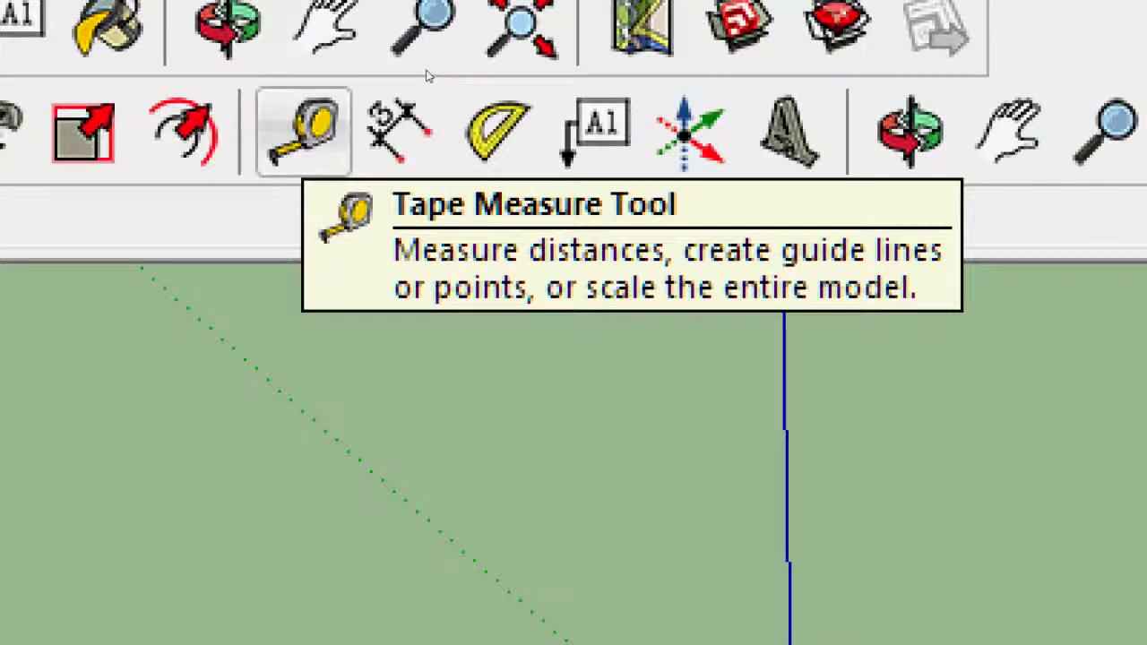
key("p")
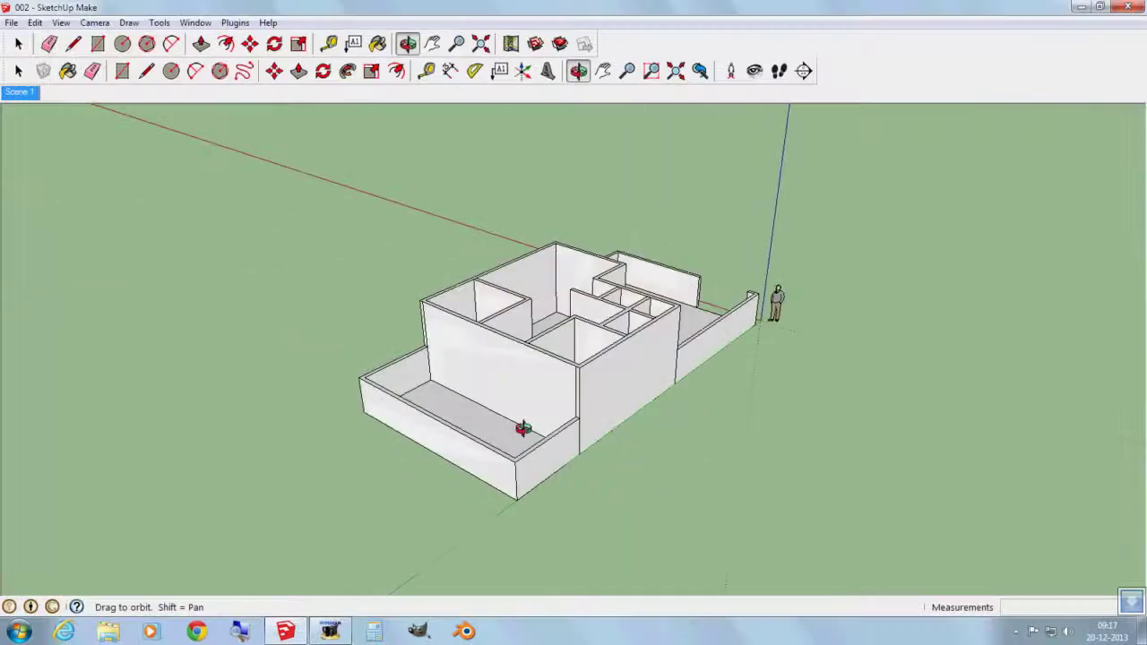
mouse_move(523, 427)
left_mouse_down()
mouse_move(424, 376)
mouse_move(753, 446)
mouse_move(775, 455)
mouse_move(773, 485)
left_mouse_up()
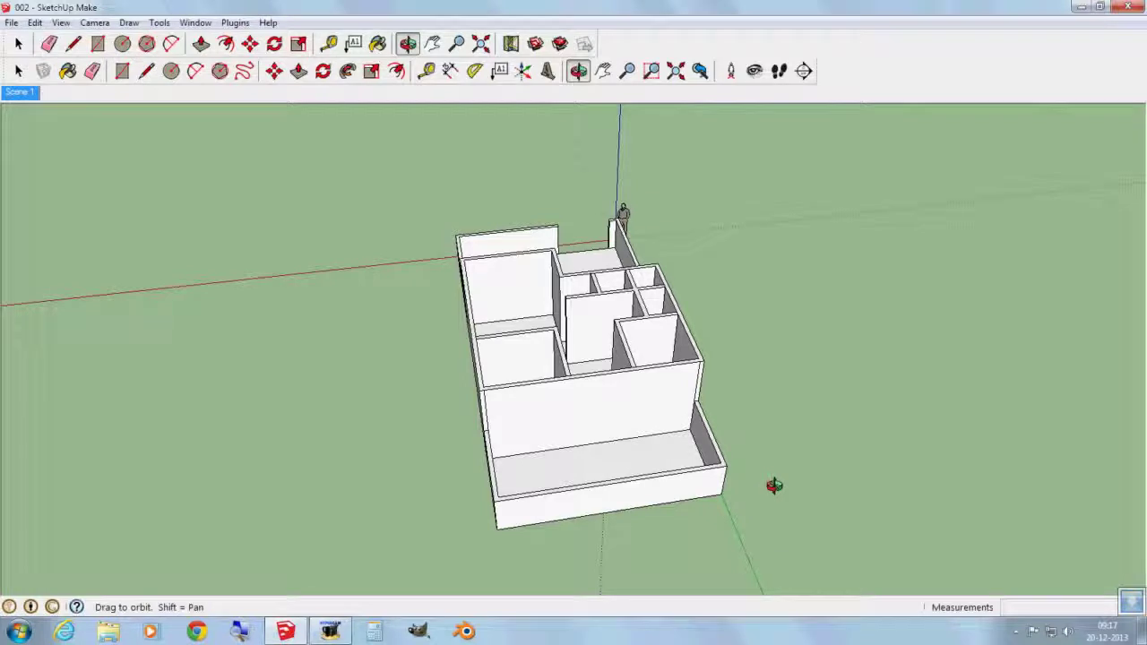
Step: Orbit the house low and around to face the front wall straight on
mouse_move(774, 485)
left_mouse_down()
mouse_move(643, 481)
mouse_move(350, 400)
mouse_move(568, 453)
mouse_move(826, 476)
mouse_move(507, 460)
mouse_move(689, 496)
mouse_move(679, 289)
mouse_move(642, 550)
mouse_move(565, 320)
mouse_move(680, 547)
mouse_move(796, 561)
mouse_move(852, 512)
mouse_move(738, 528)
left_mouse_up()
key("space")
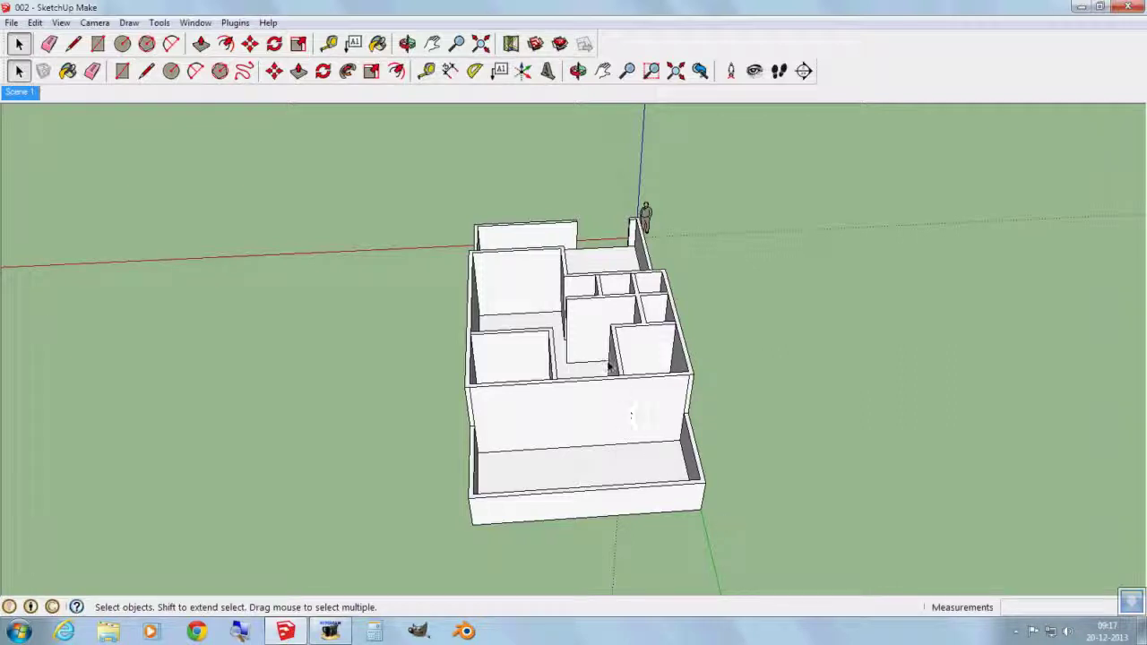
mouse_move(609, 363)
middle_mouse_down()
mouse_move(809, 314)
mouse_move(567, 348)
mouse_move(473, 315)
mouse_move(712, 336)
mouse_move(537, 332)
mouse_move(609, 323)
mouse_move(578, 318)
middle_mouse_up()
key("space")
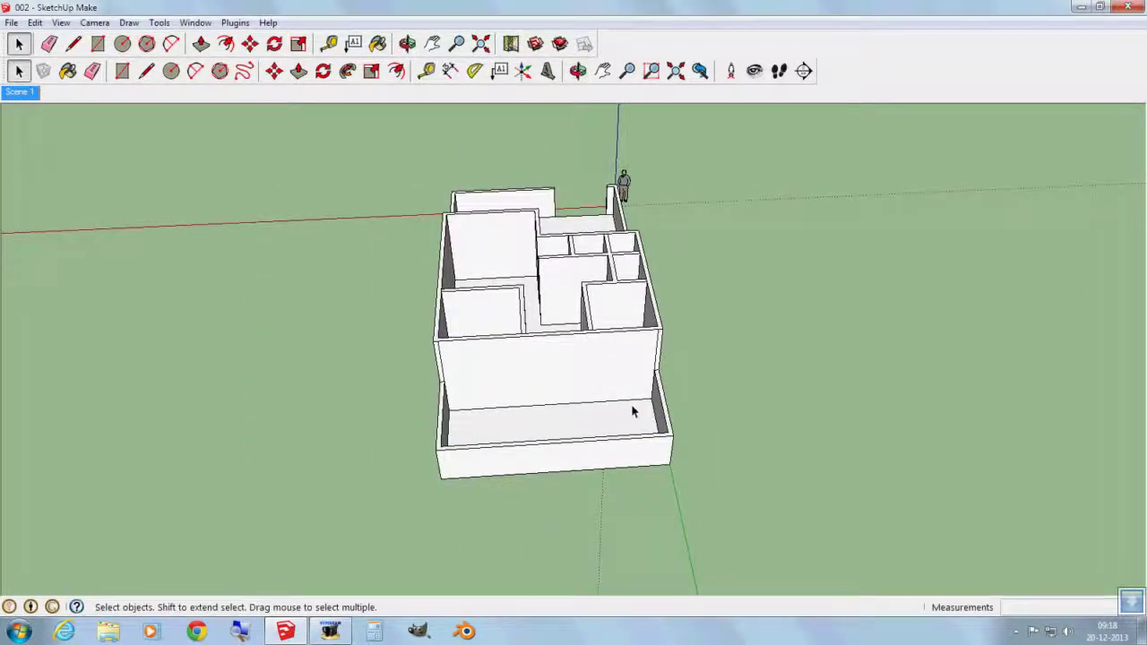
Step: Add guides 1.28 m above the front wall's base and 2.26 m from its right edge
left_click(427, 72)
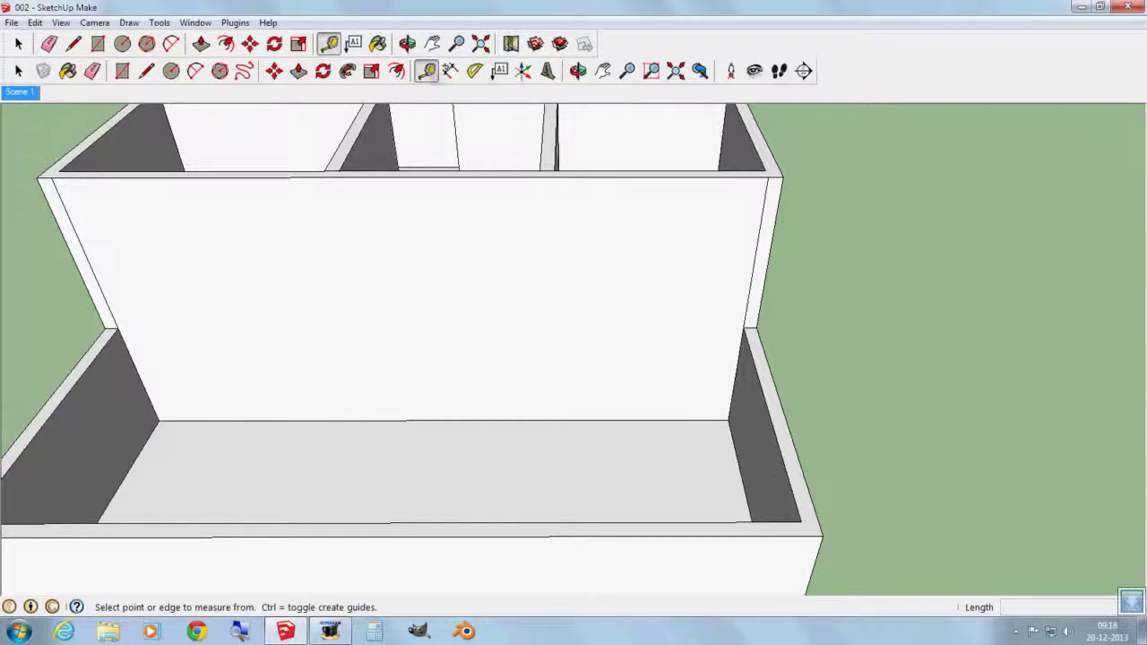
left_click(591, 420)
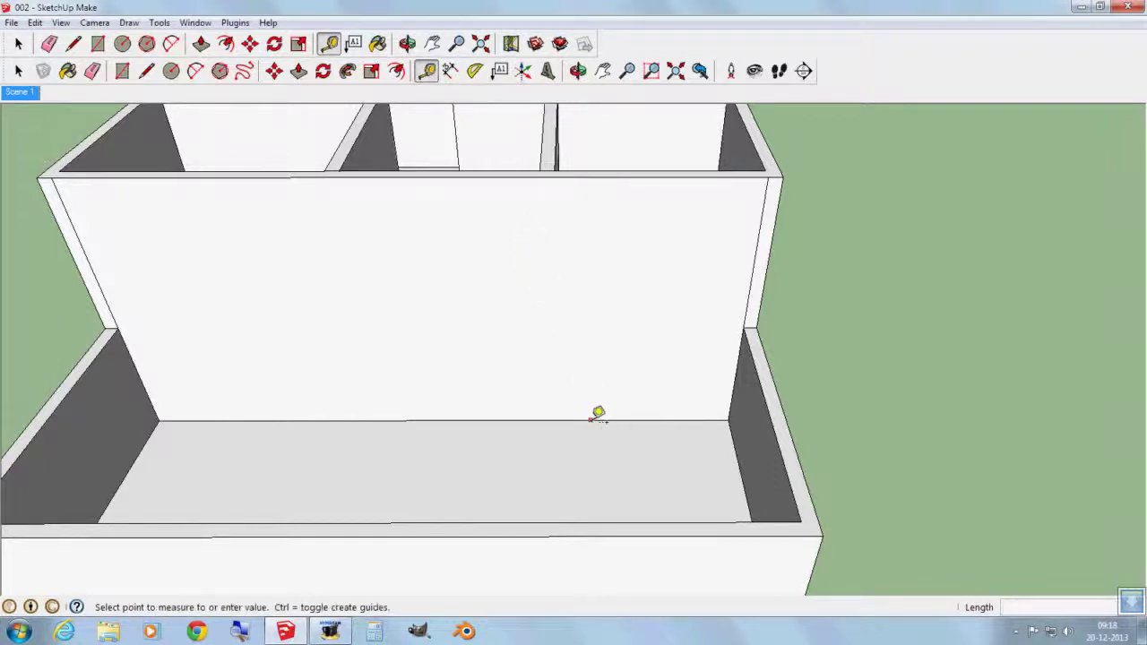
left_click(591, 340)
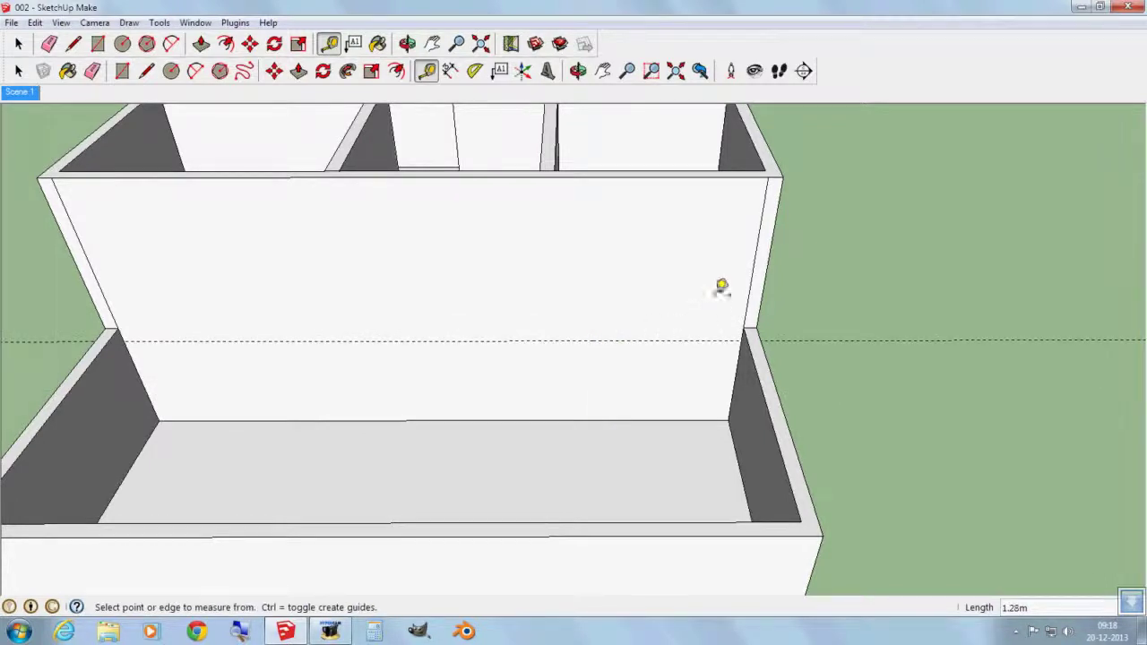
left_click(766, 278)
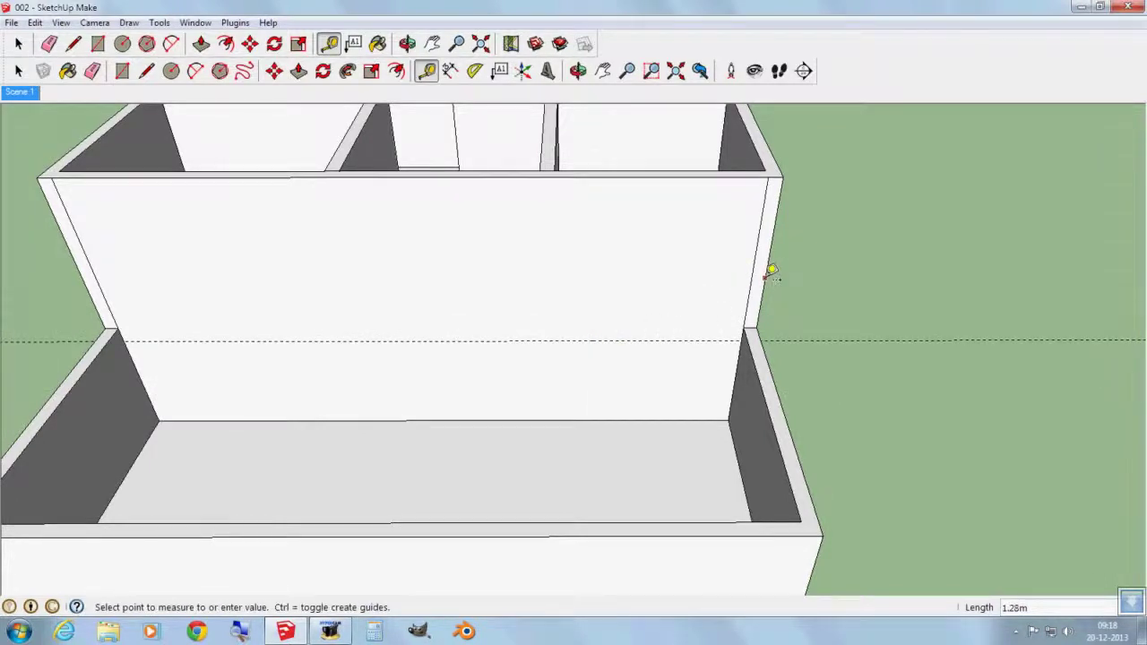
left_click(566, 263)
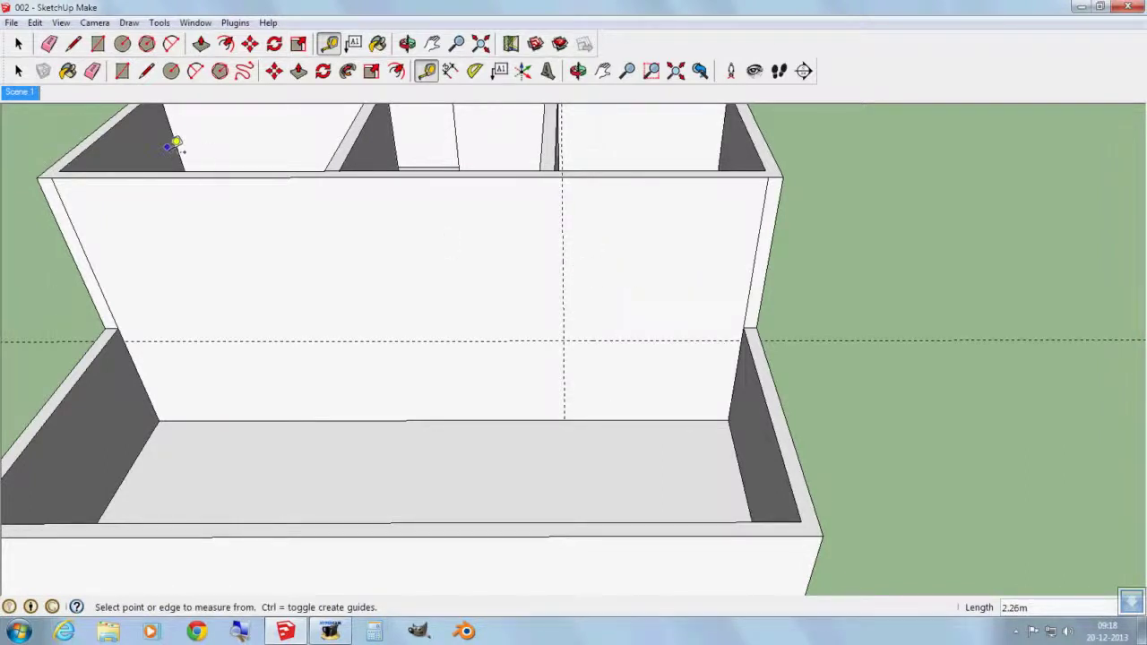
left_click(123, 72)
Step: Draw a 1.64 m by 1.25 m window rectangle starting at the guide intersection
left_click(564, 341)
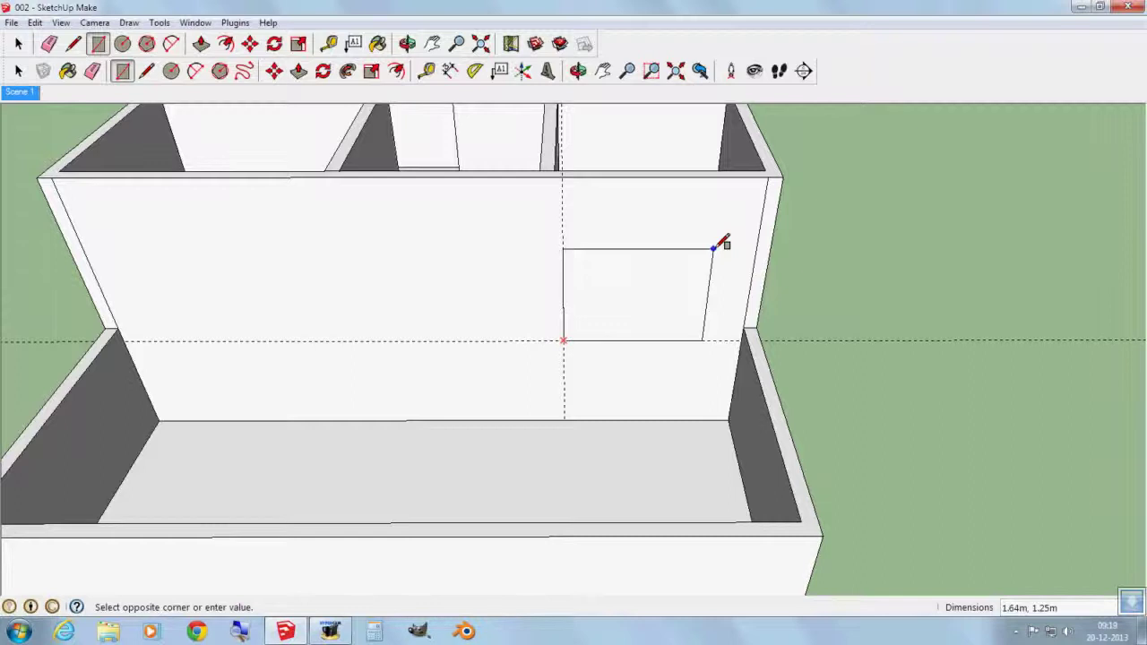
left_click(714, 249)
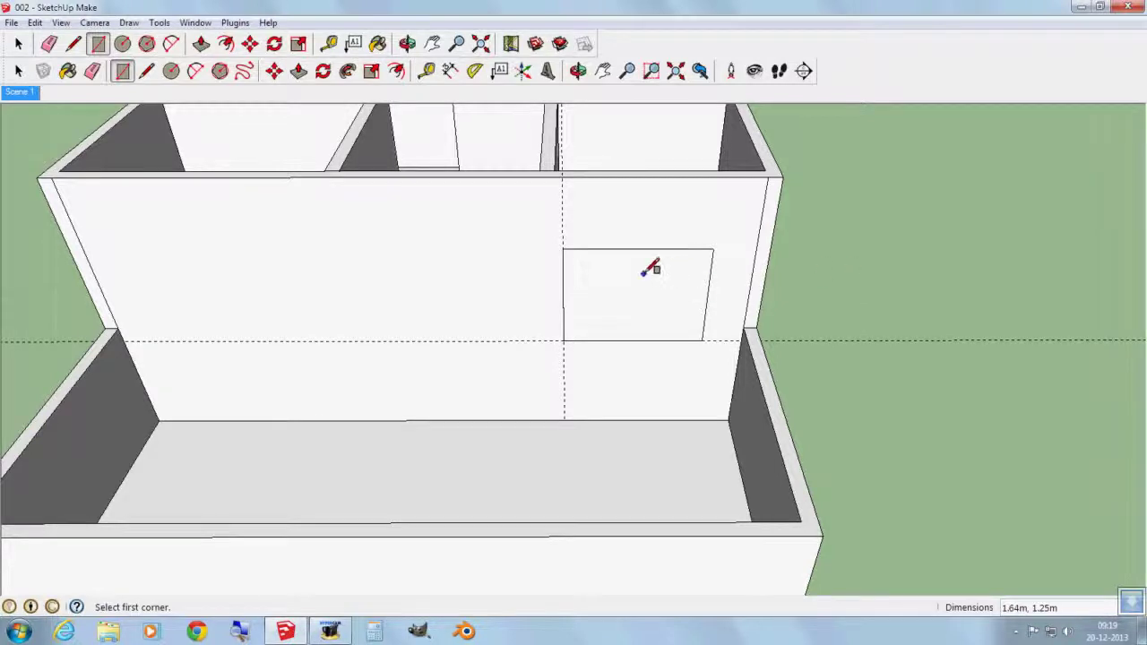
key("space")
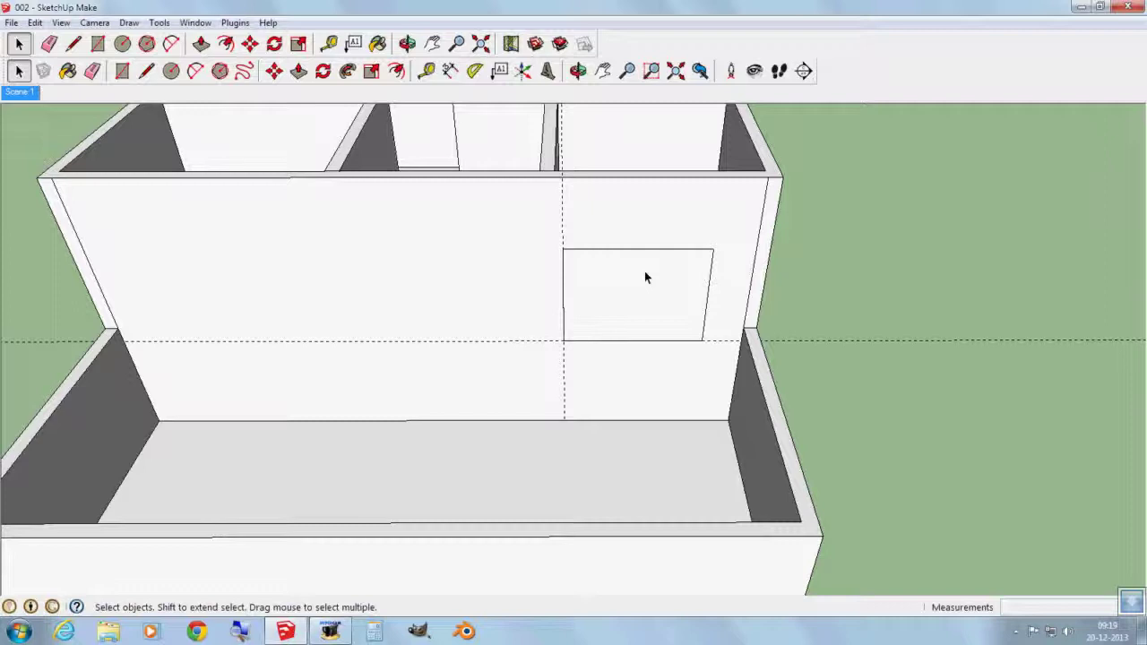
Step: Push the window rectangle 0.15 m into the front wall with Push/Pull
left_click(644, 277)
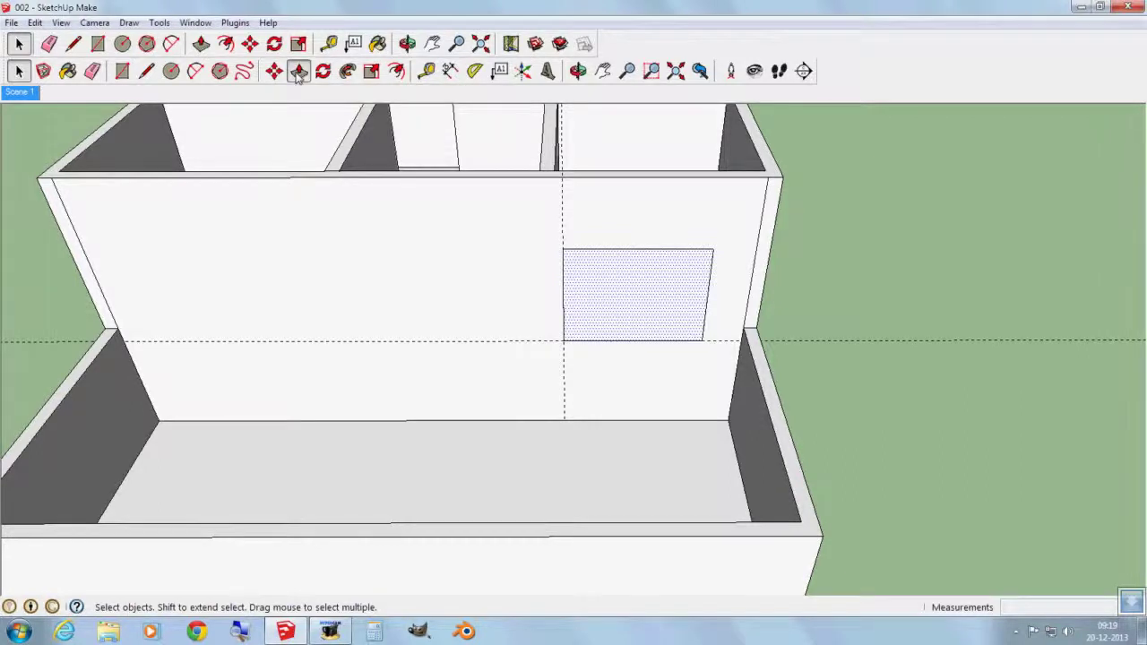
left_click(299, 72)
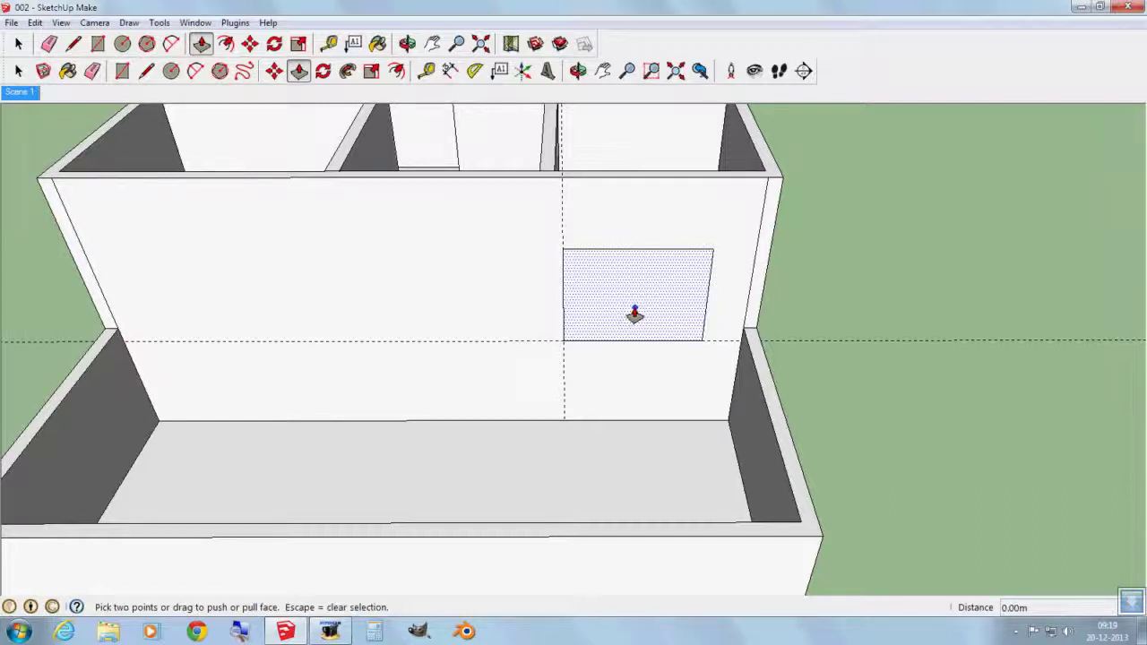
left_click(634, 312)
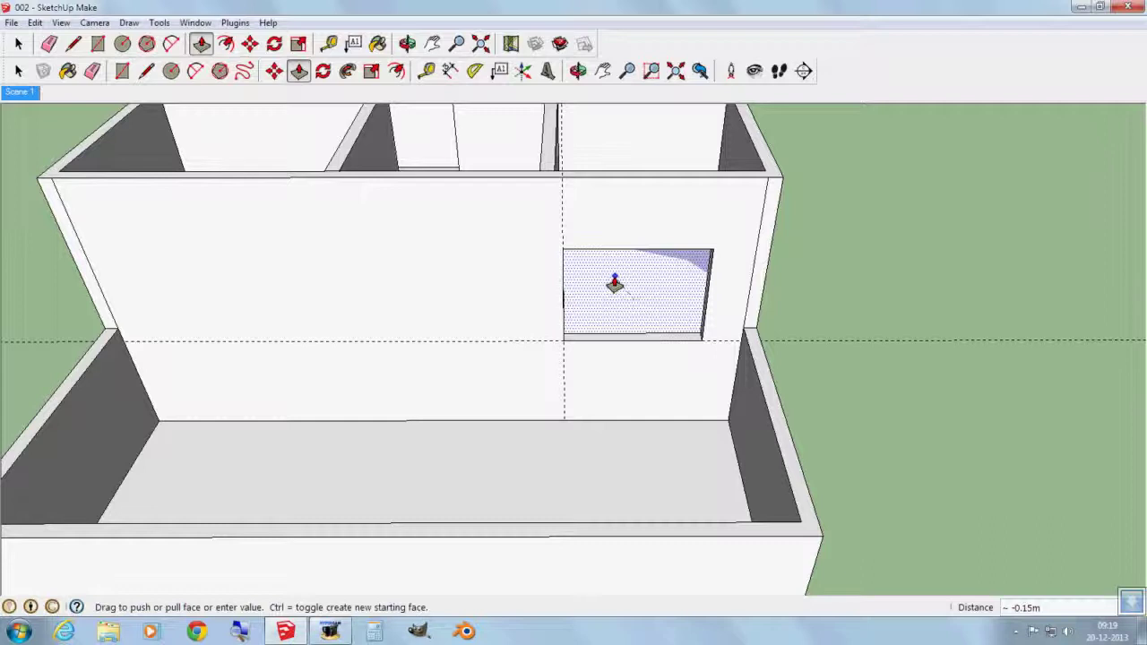
left_click(615, 284)
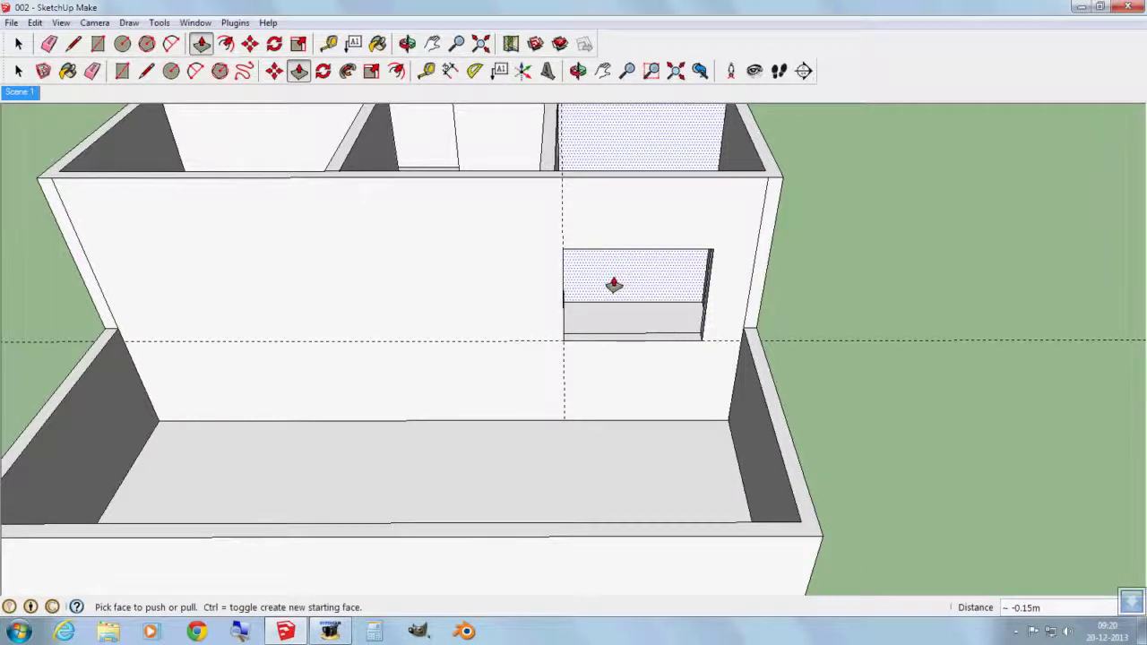
key("space")
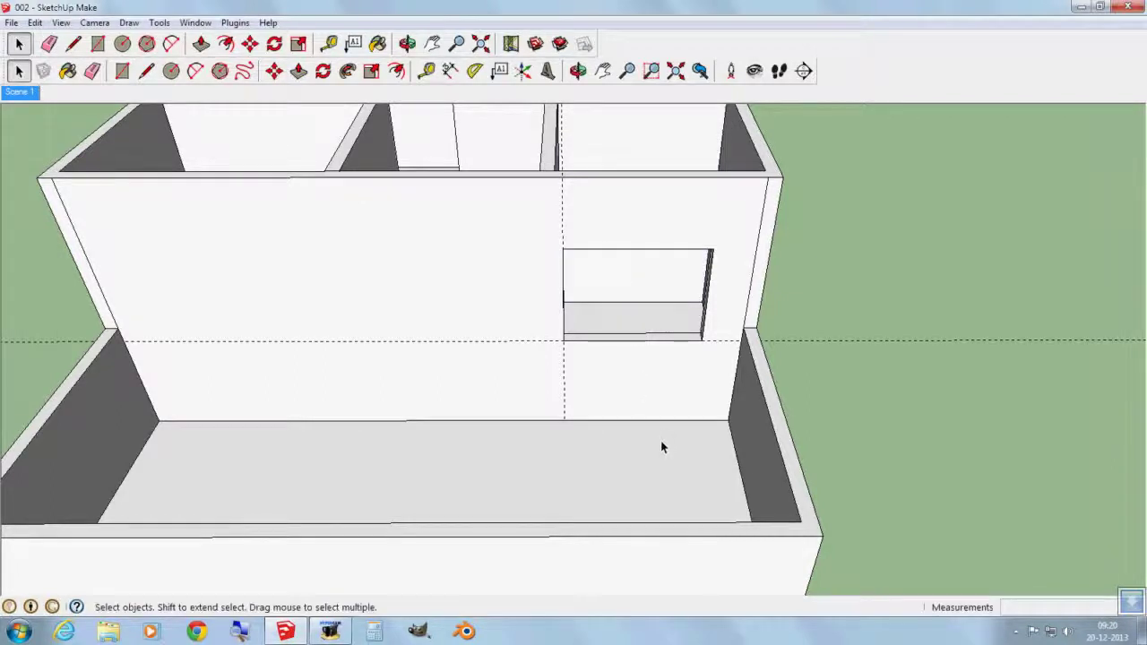
mouse_move(661, 448)
middle_mouse_down()
mouse_move(668, 362)
mouse_move(510, 335)
mouse_move(521, 570)
mouse_move(837, 568)
mouse_move(941, 456)
mouse_move(941, 346)
mouse_move(506, 354)
mouse_move(532, 571)
mouse_move(771, 546)
mouse_move(937, 504)
mouse_move(907, 603)
mouse_move(404, 415)
mouse_move(363, 361)
mouse_move(464, 478)
middle_mouse_up()
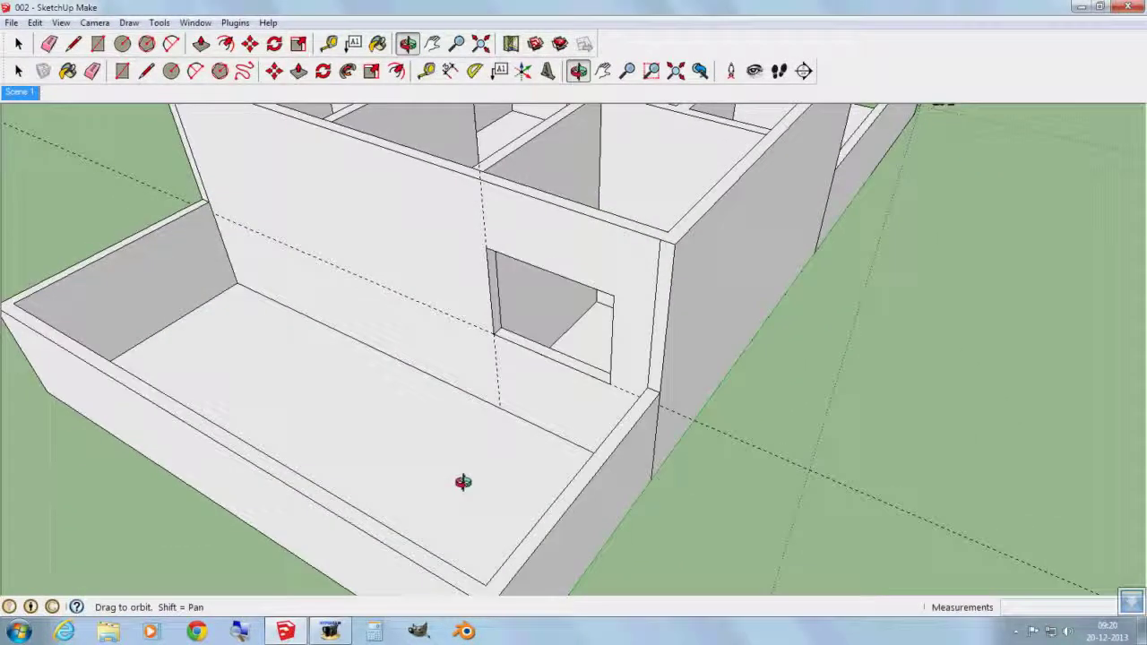
middle_click(462, 484)
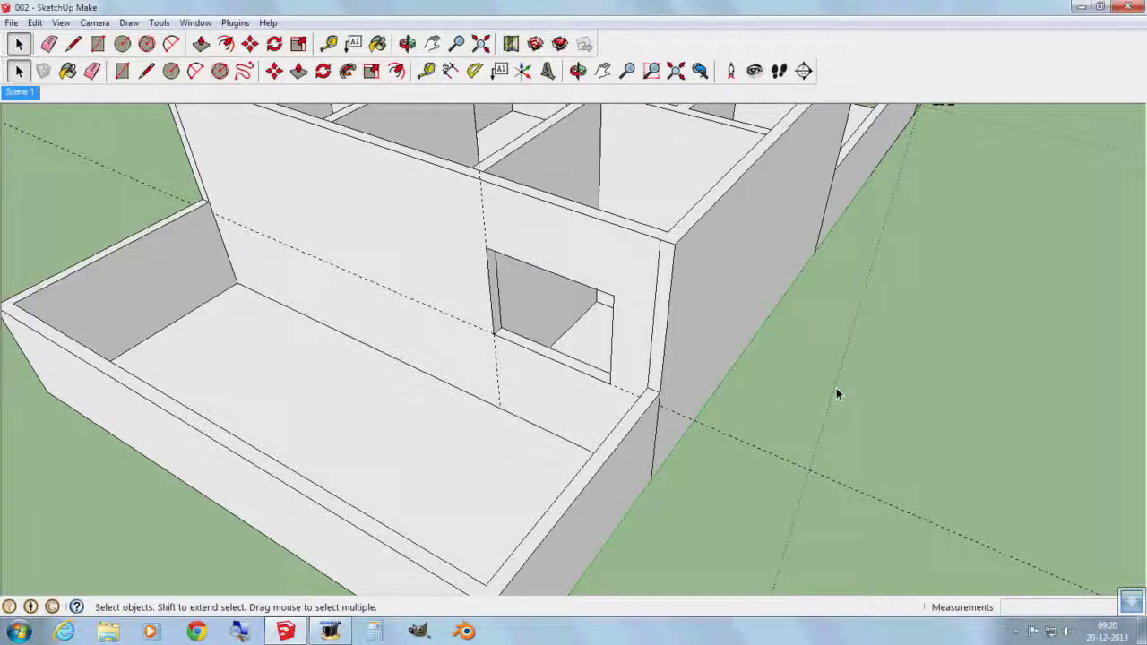
middle_click_drag(883, 346, 897, 334)
mouse_move(519, 445)
left_mouse_down()
mouse_move(968, 486)
mouse_move(385, 85)
left_mouse_up()
key("space")
left_click(431, 44)
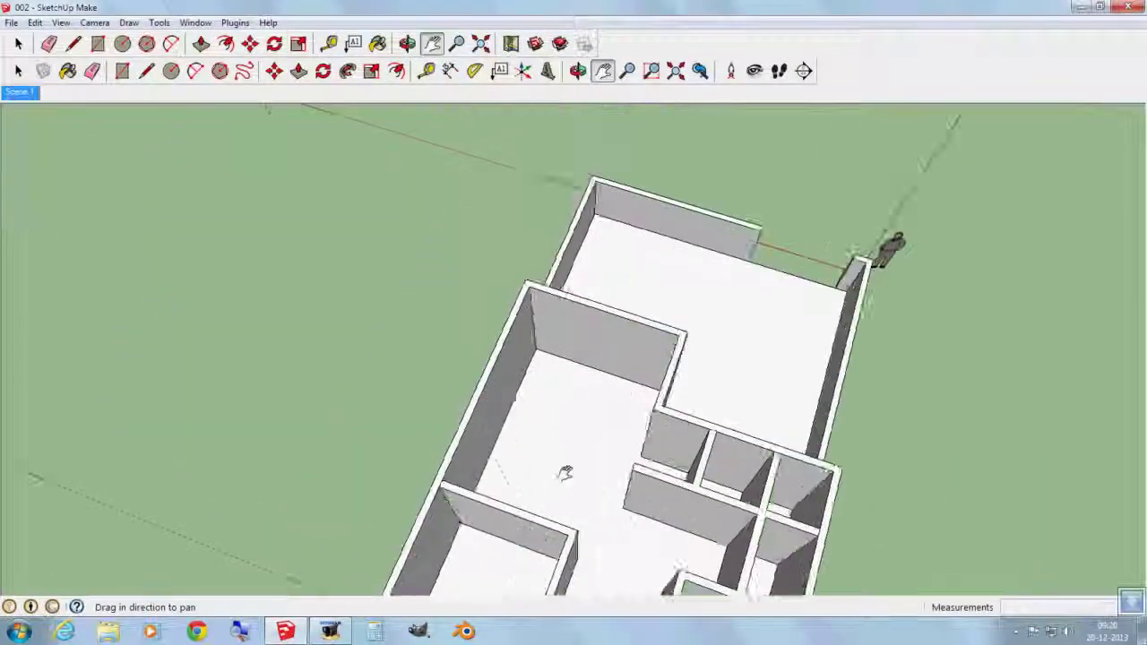
left_click_drag(563, 473, 532, 499)
mouse_move(532, 499)
middle_mouse_down()
mouse_move(635, 525)
mouse_move(727, 413)
middle_mouse_up()
mouse_move(726, 412)
left_mouse_down()
mouse_move(583, 363)
mouse_move(668, 461)
mouse_move(903, 410)
mouse_move(946, 341)
mouse_move(794, 274)
left_mouse_up()
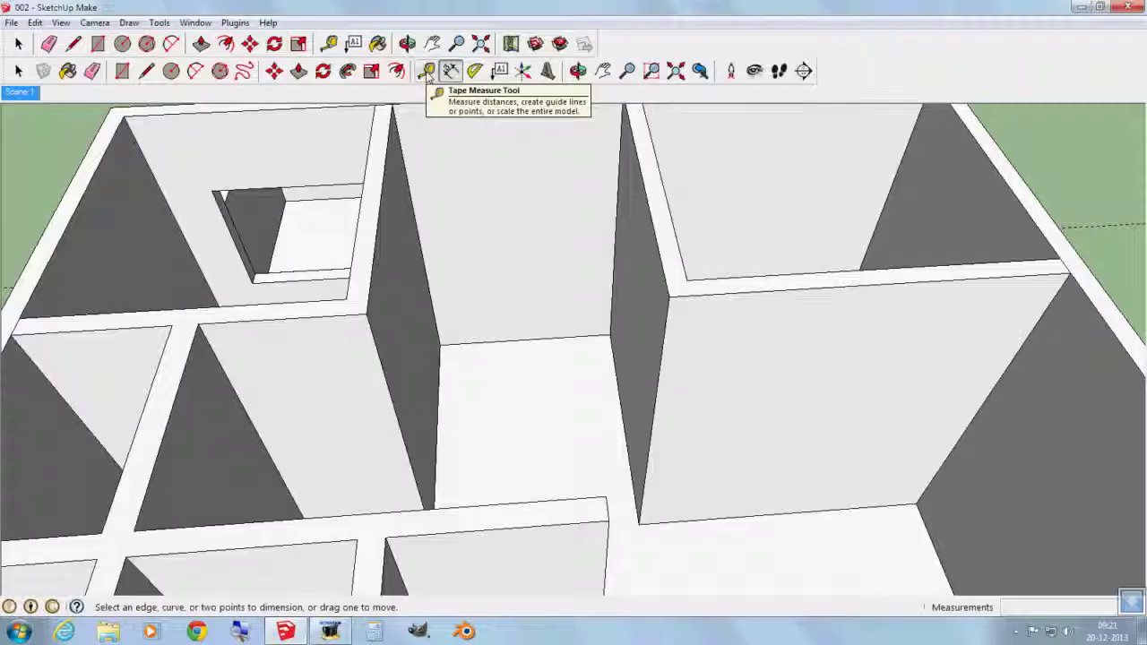
Step: Place a vertical guide 1.01 m in from the wall's side edge for the door
left_click(425, 71)
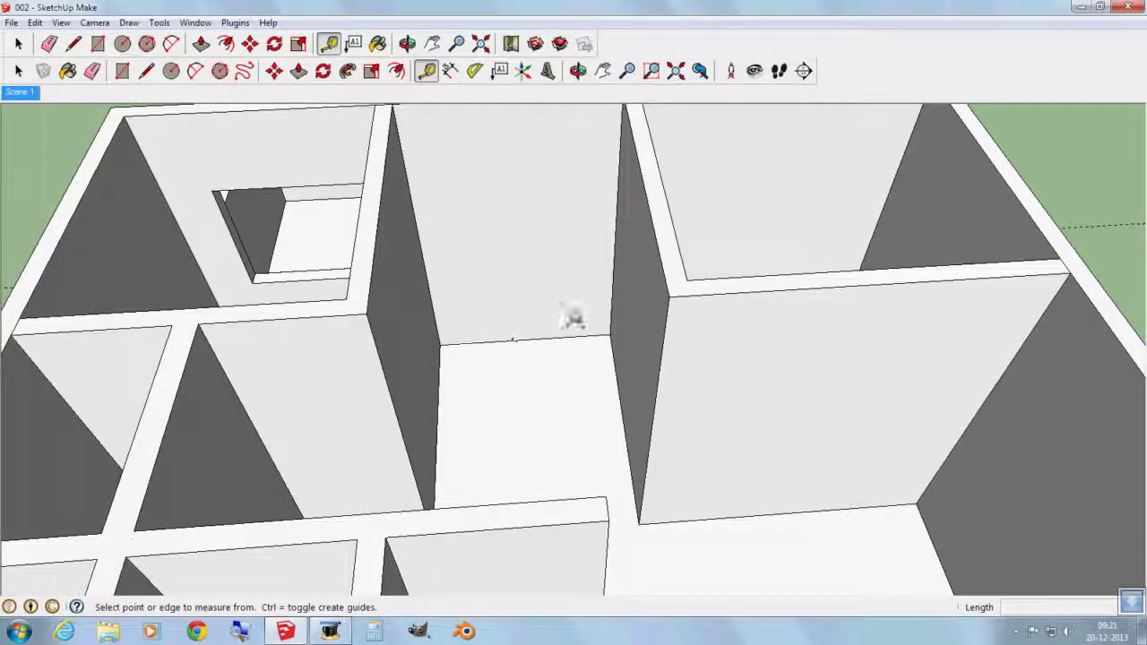
left_click(613, 288)
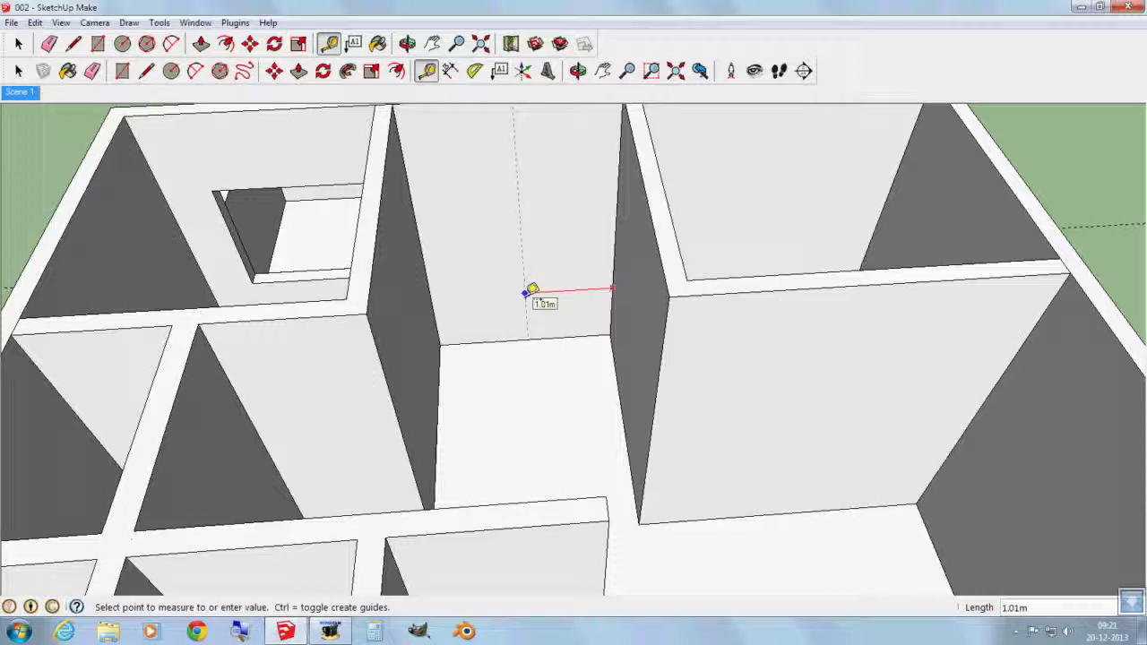
left_click(531, 289)
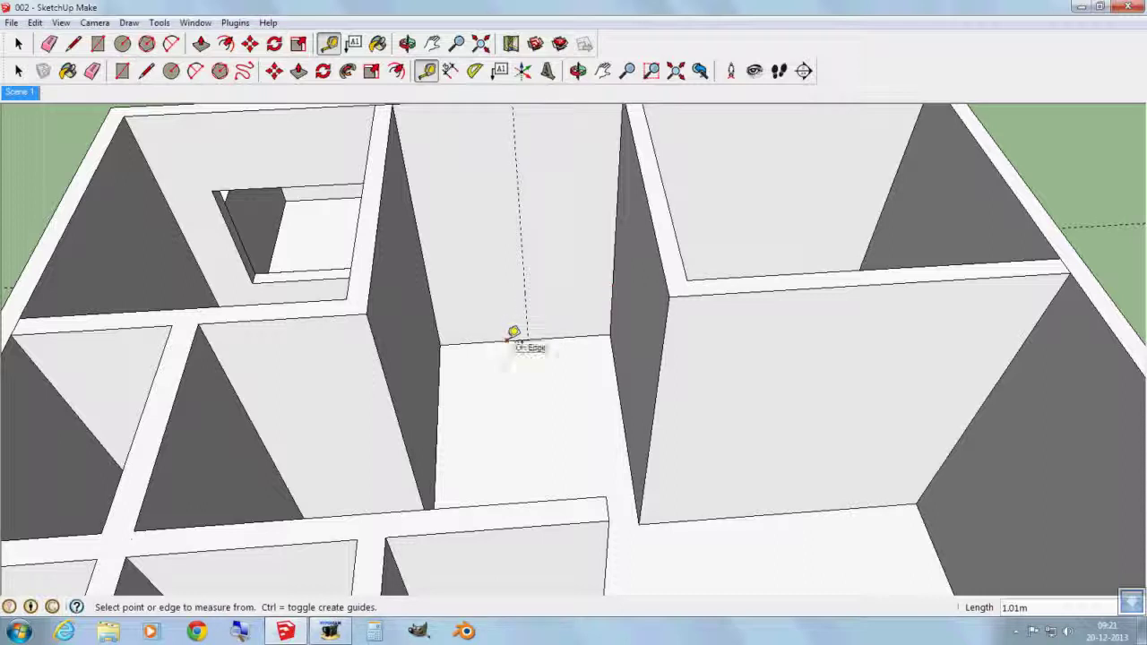
Step: Draw a 0.75 m by 2.04 m door rectangle from the guide line's base
left_click(123, 72)
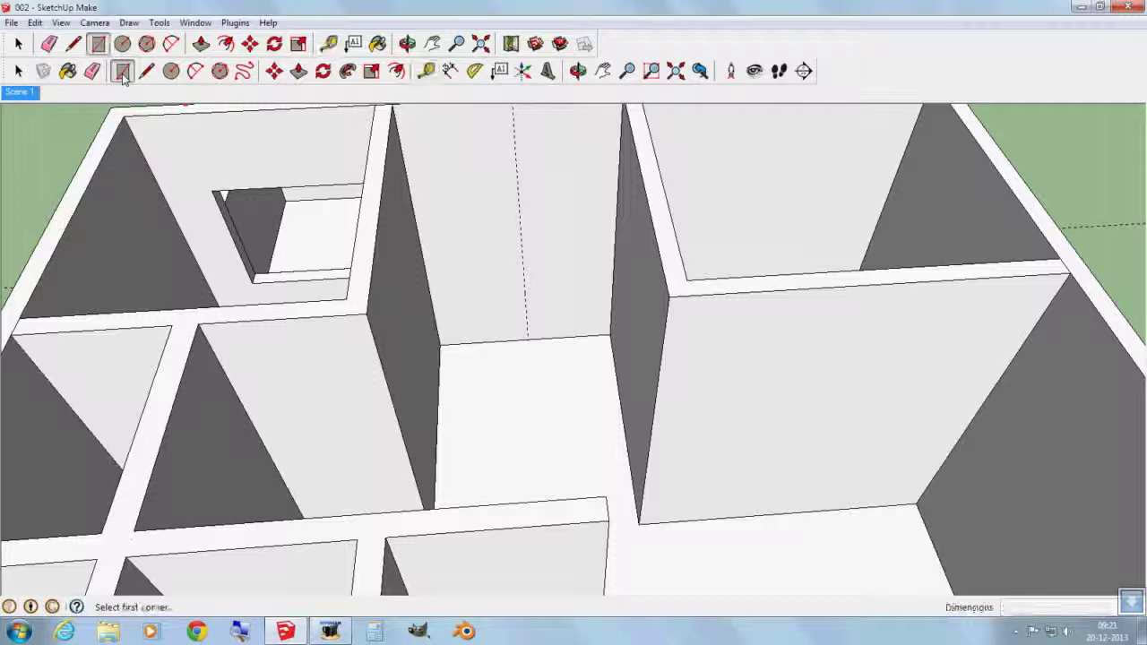
left_click(527, 338)
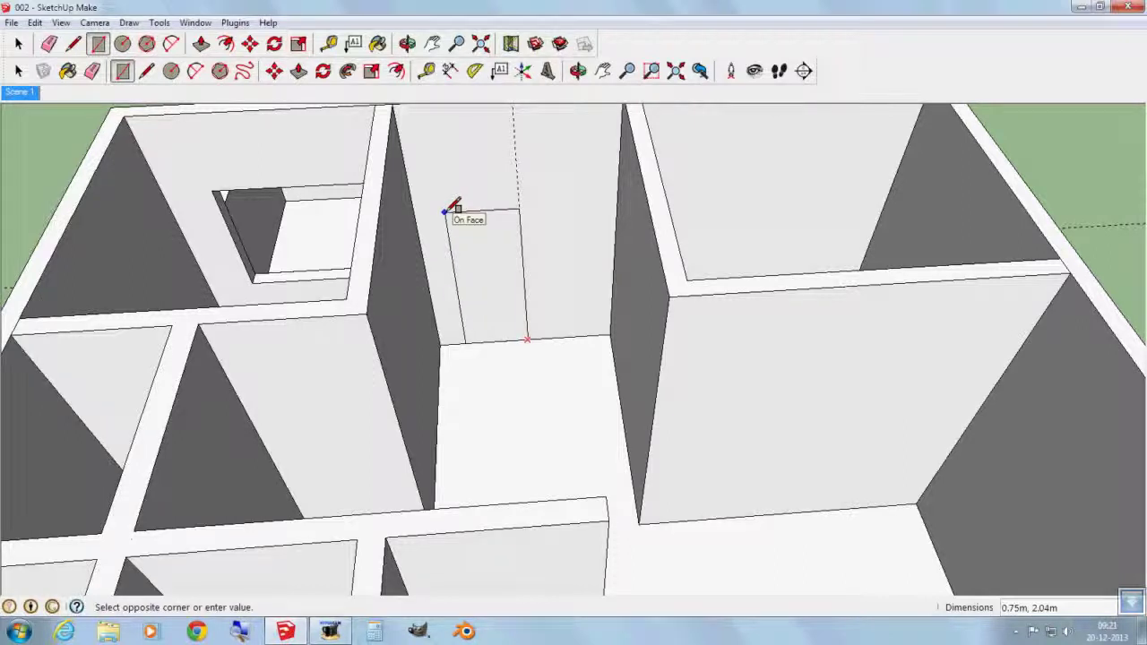
left_click(445, 212)
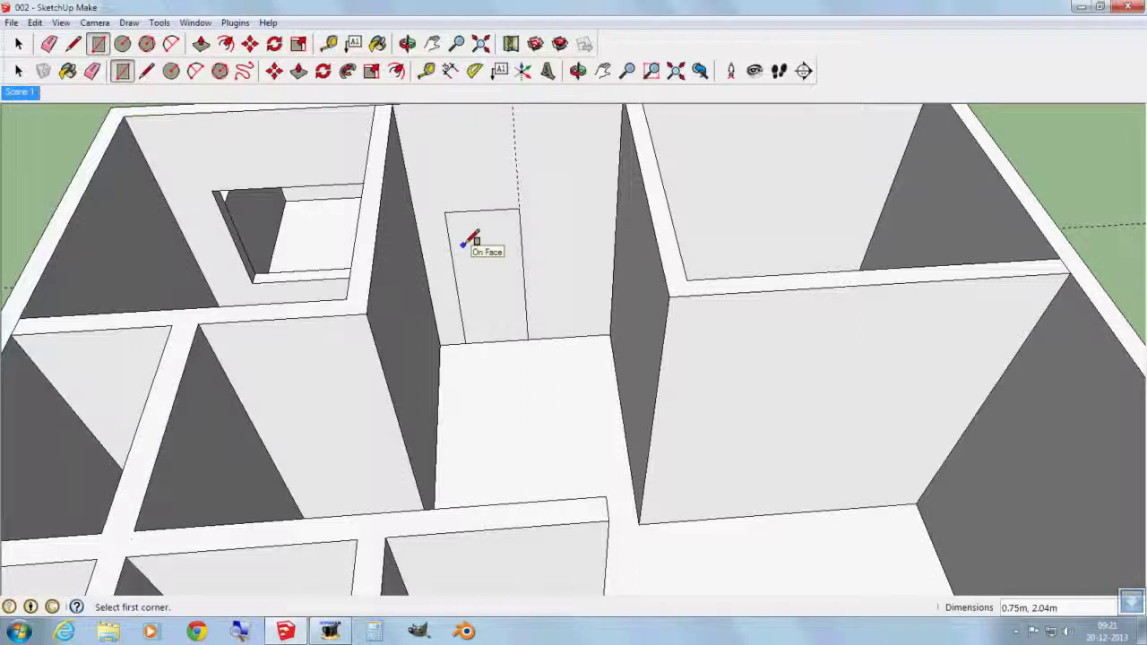
key("space")
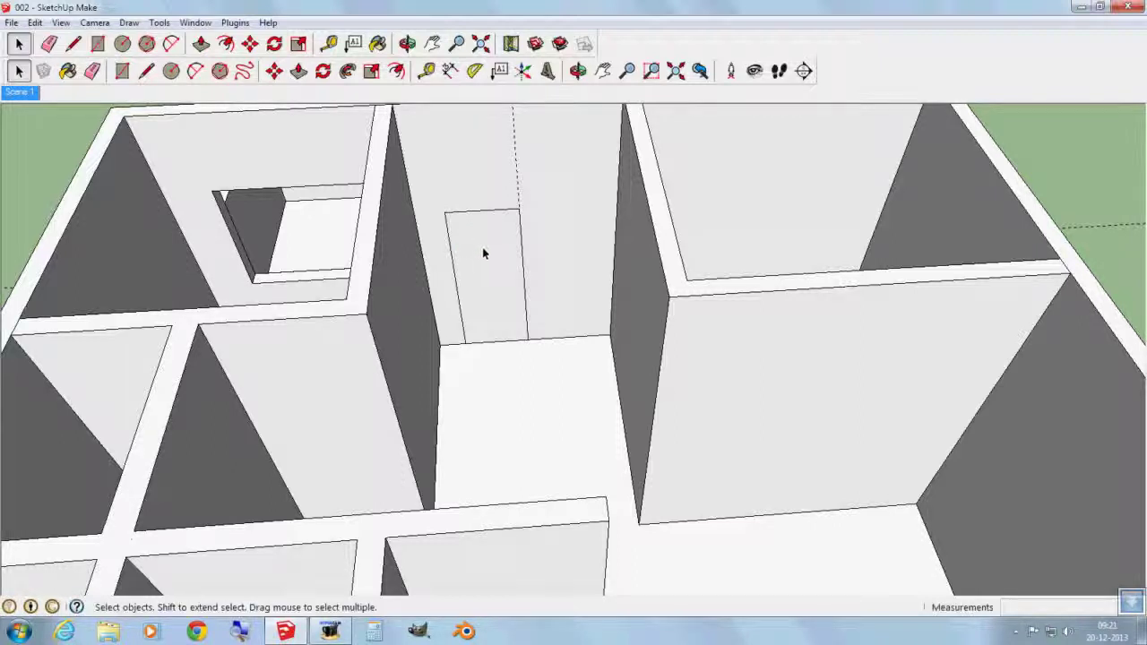
Step: Push the door rectangle 0.15 m back into the wall with Push/Pull
left_click(482, 248)
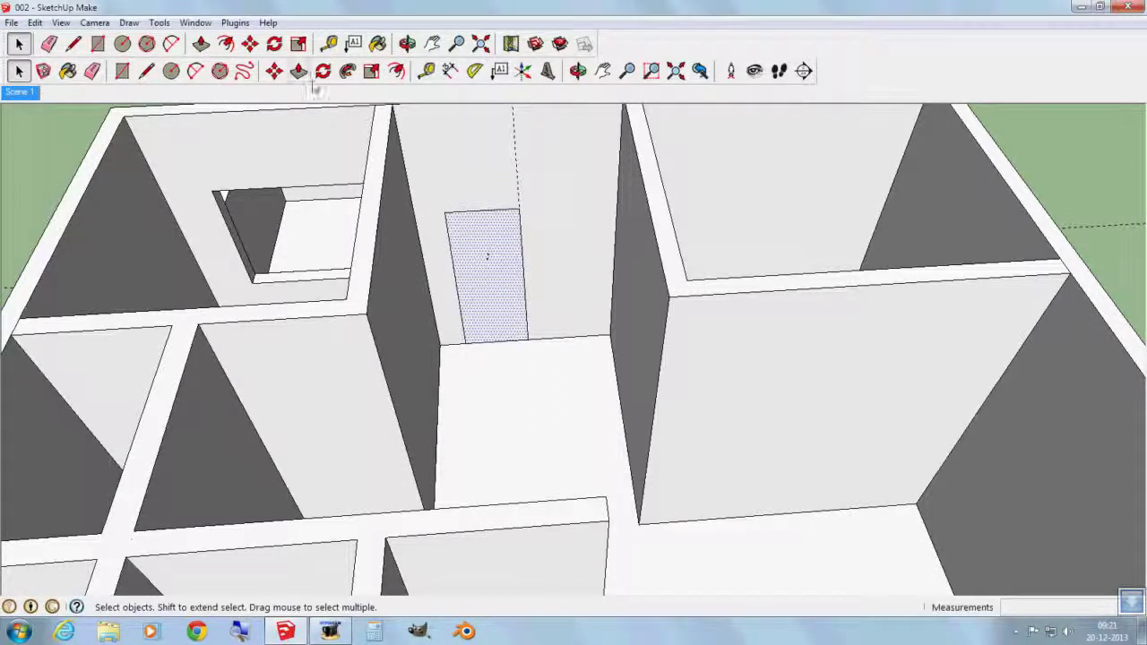
left_click(299, 71)
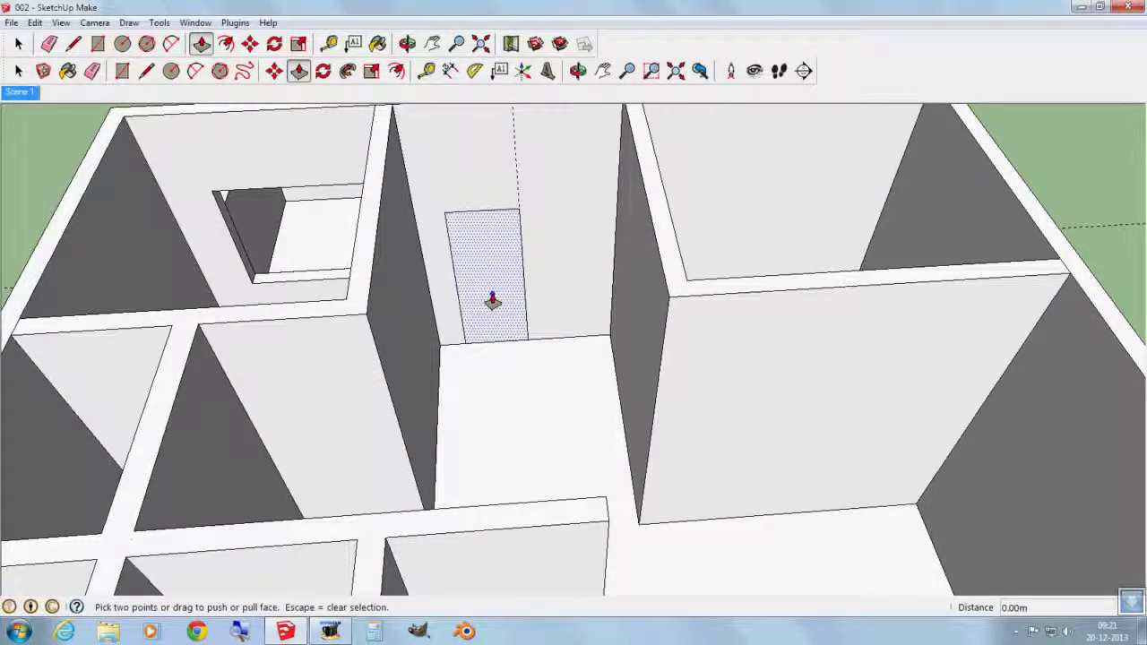
left_click(492, 300)
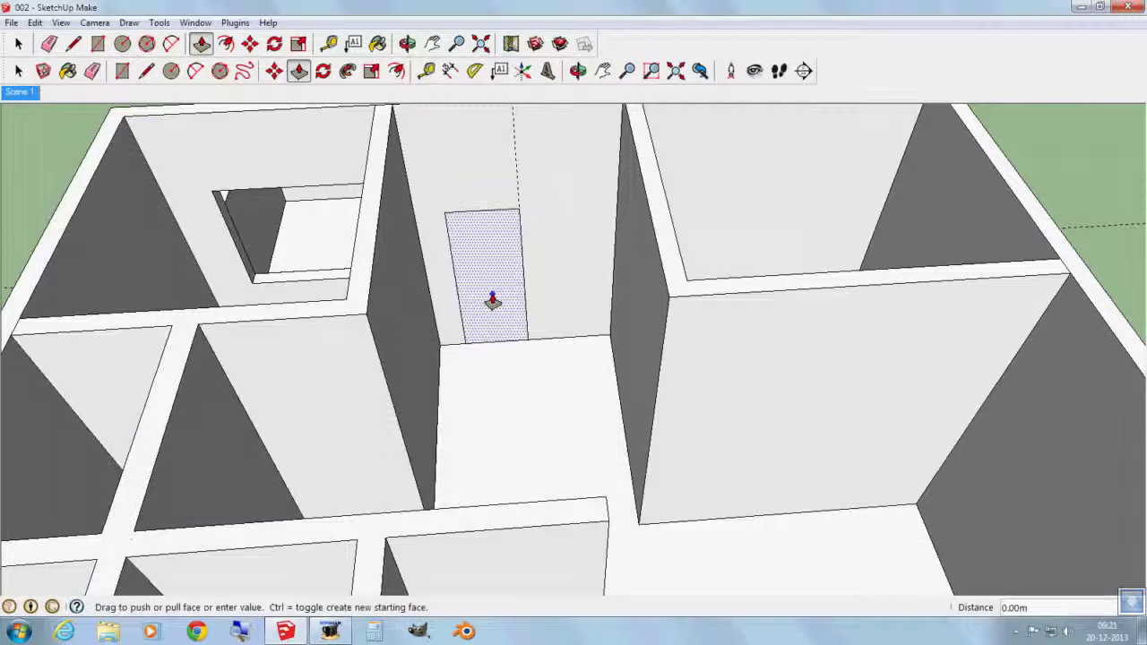
left_click(478, 266)
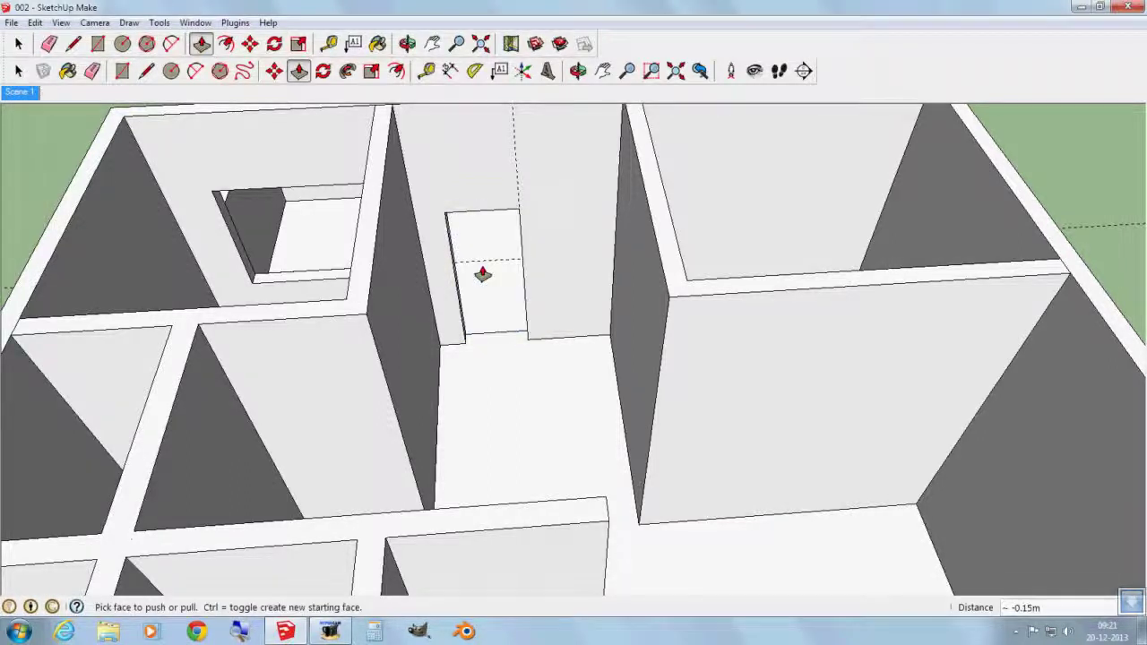
left_click(18, 71)
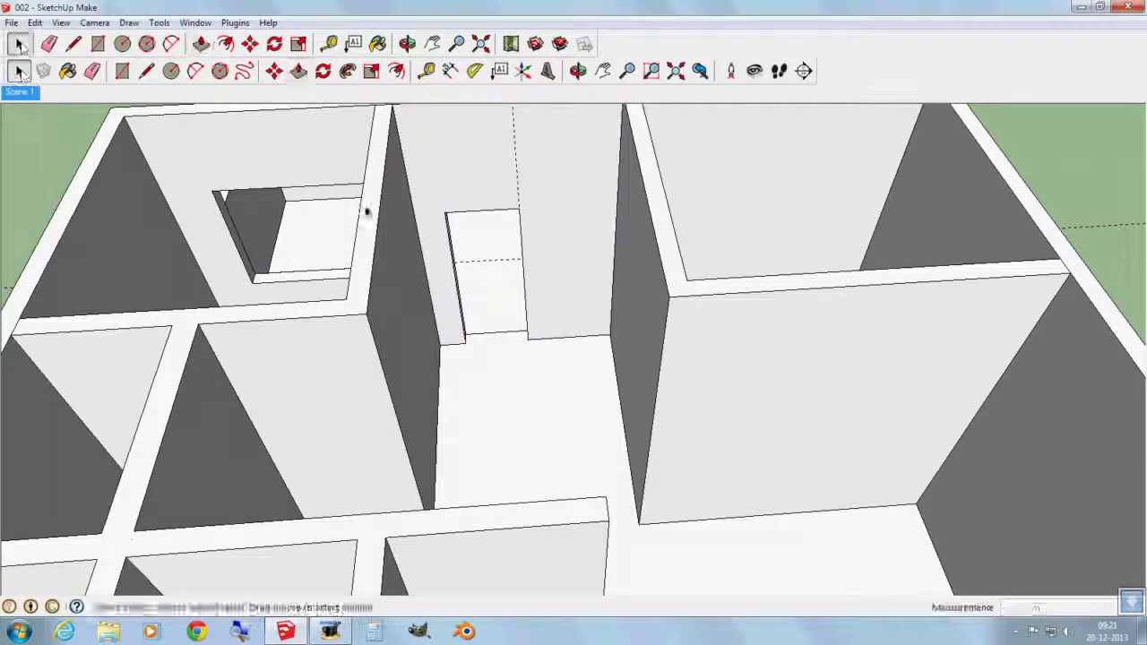
mouse_move(653, 287)
middle_mouse_down()
mouse_move(597, 345)
mouse_move(665, 327)
mouse_move(434, 233)
mouse_move(417, 189)
mouse_move(543, 248)
mouse_move(621, 310)
mouse_move(568, 259)
mouse_move(433, 217)
mouse_move(303, 217)
mouse_move(328, 313)
mouse_move(525, 345)
mouse_move(448, 284)
middle_mouse_up()
scroll(460, 325, "down", 3)
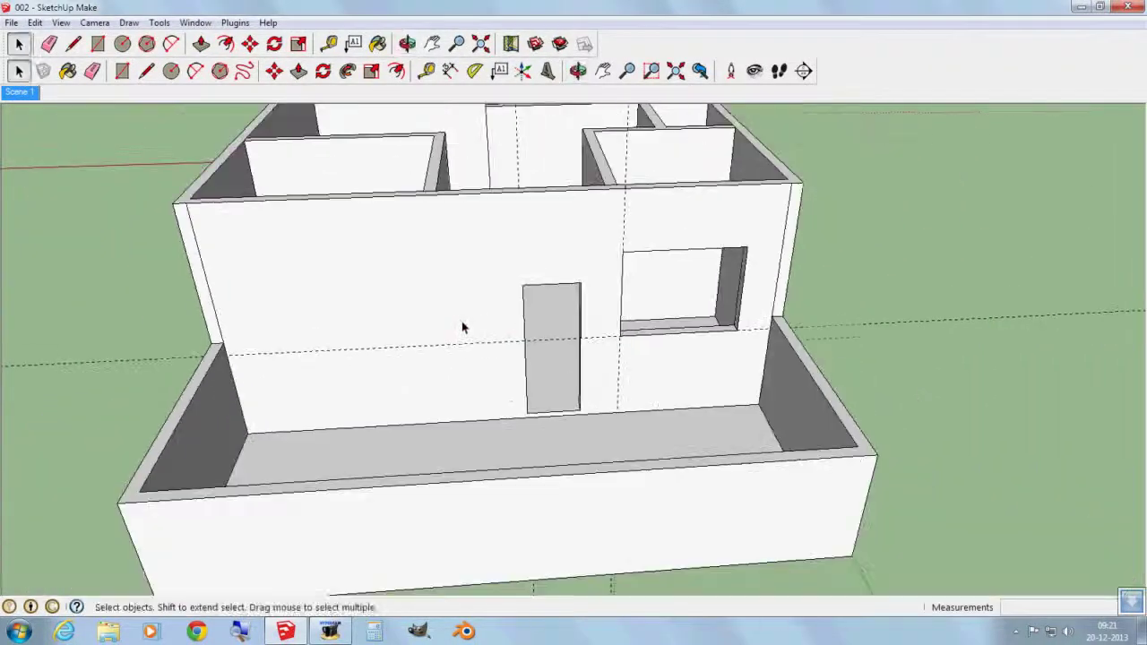
scroll(466, 325, "down", 2)
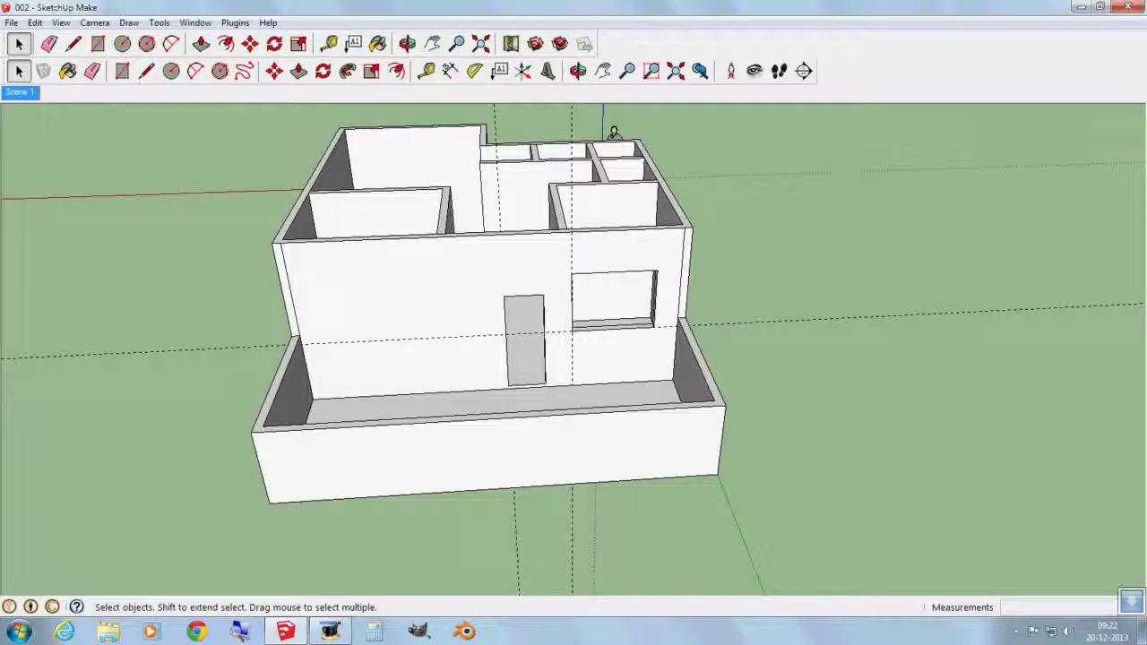